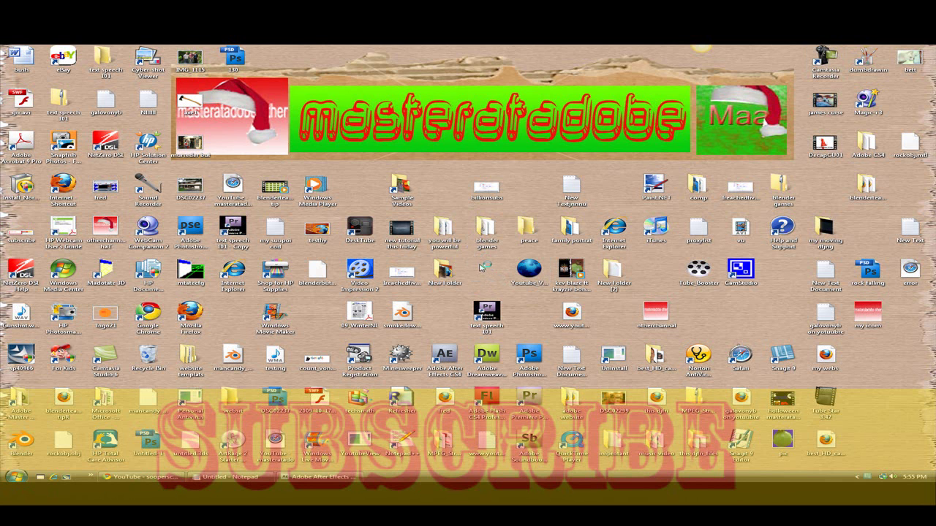
Create Comp 1 from the Welcome screen with NTSC DV 720×480, 29.97 fps, 30-second settings
click(338, 476)
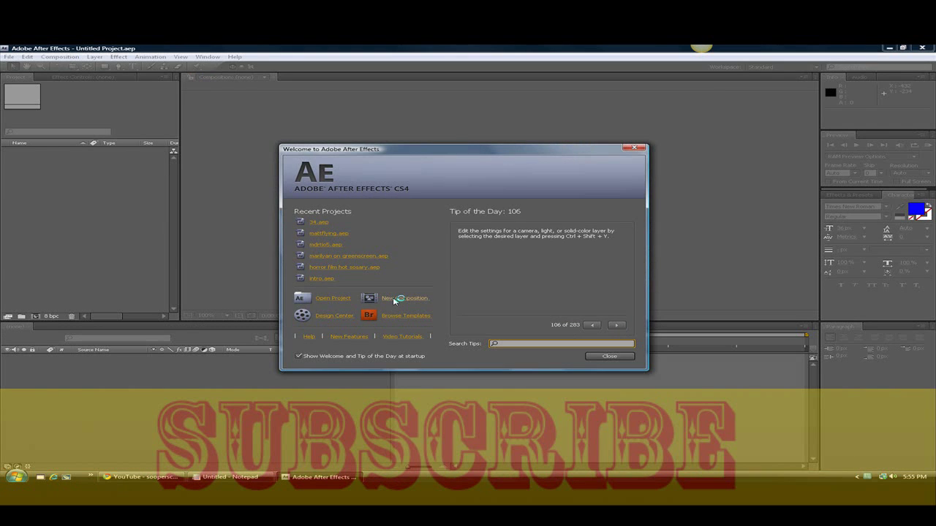
click(395, 300)
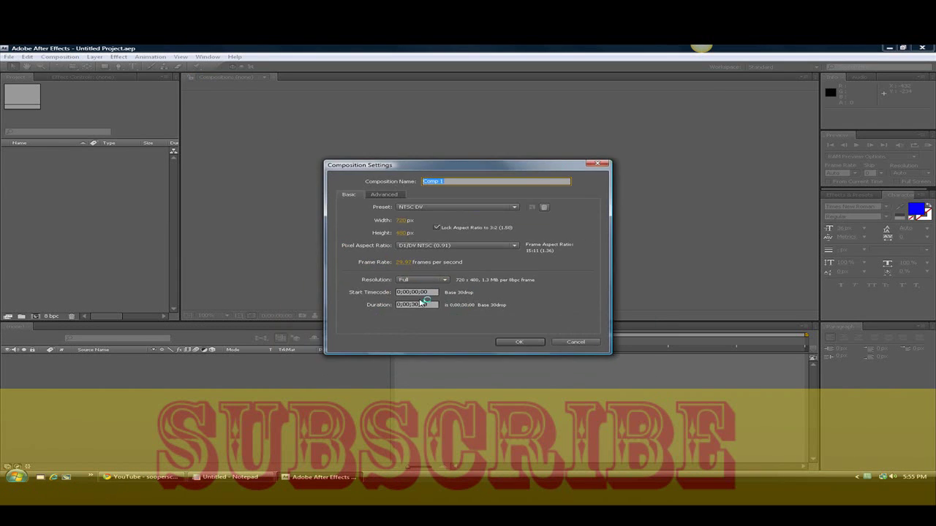
click(510, 343)
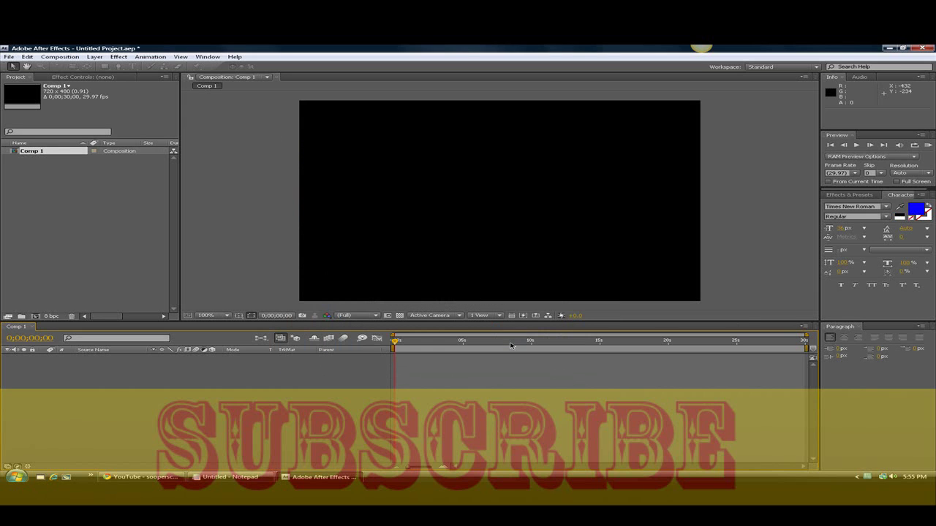
Raise the system speaker volume from the taskbar volume control
click(893, 477)
click(890, 403)
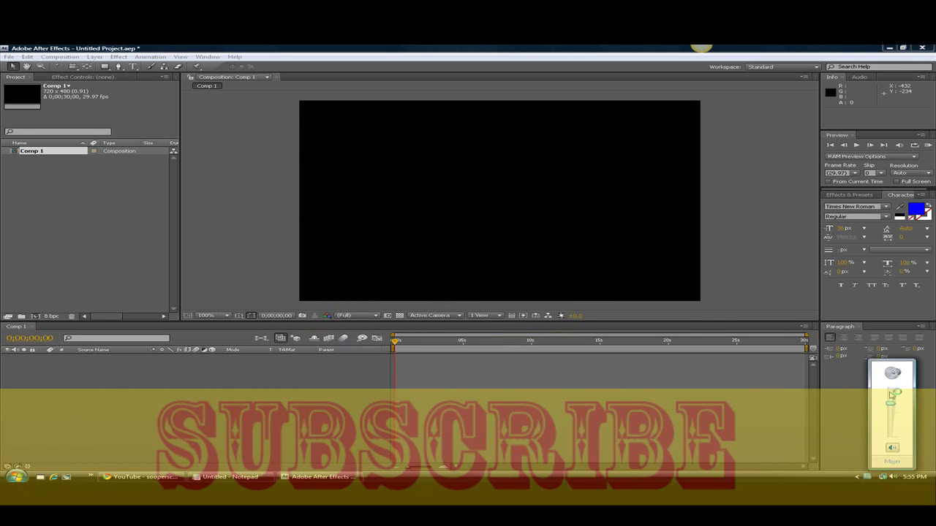
click(779, 279)
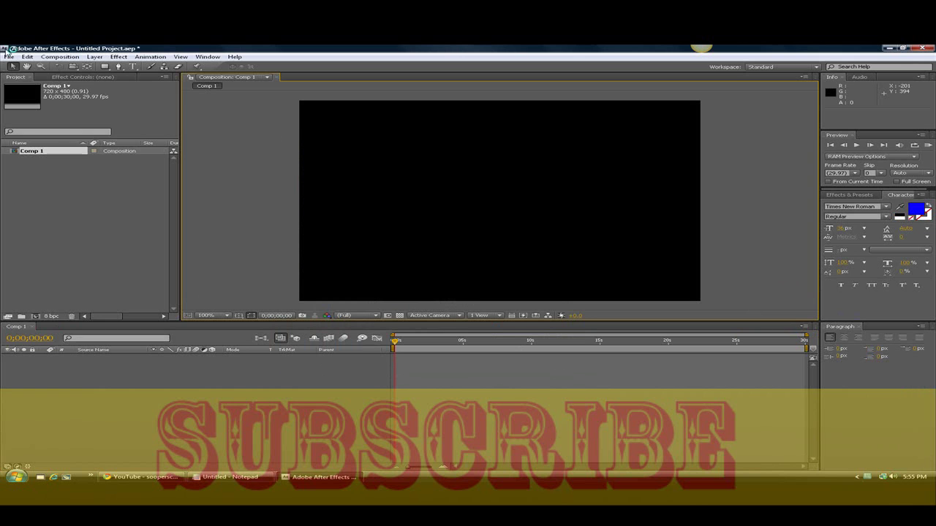
Import movie.avi (1200×1200, 10 seconds) via File > Import > File
click(10, 57)
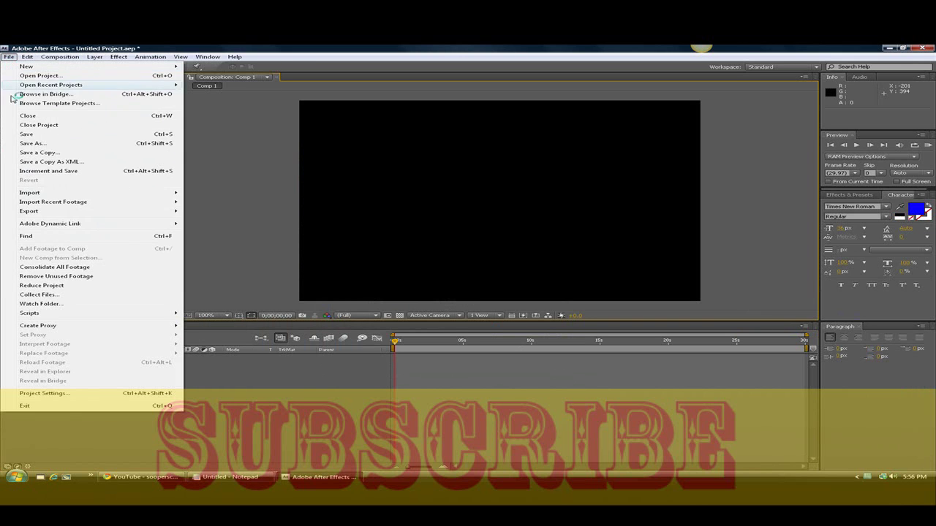
mouse_move(29, 192)
click(203, 193)
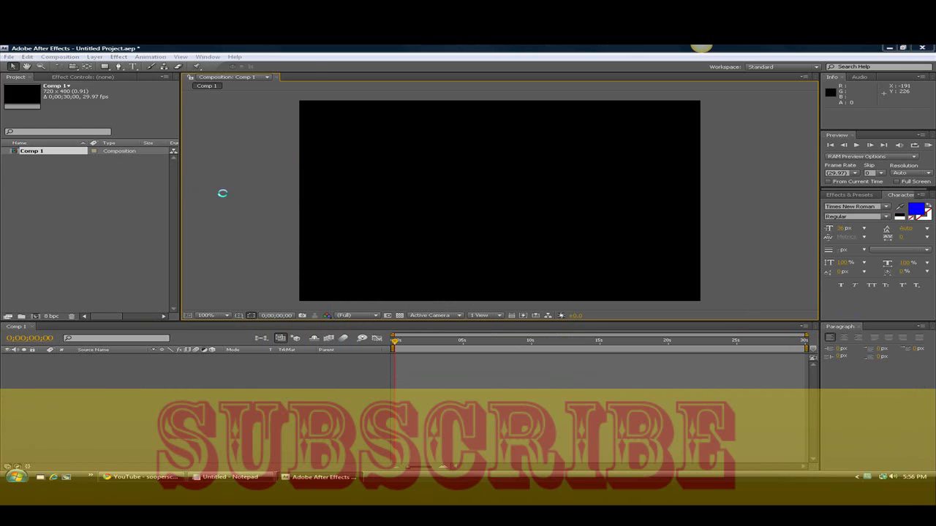
mouse_move(305, 101)
mouse_down()
mouse_move(327, 169)
mouse_move(308, 195)
mouse_move(299, 166)
mouse_up()
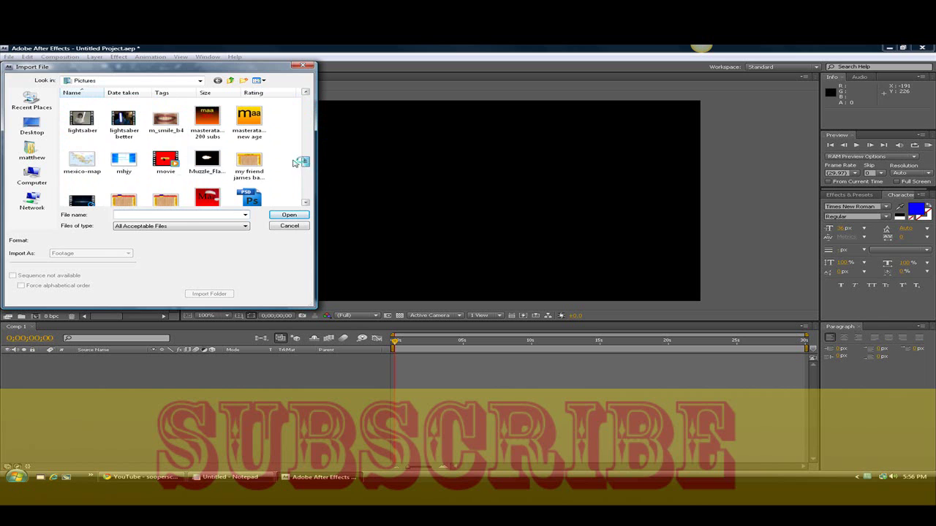
double_click(157, 163)
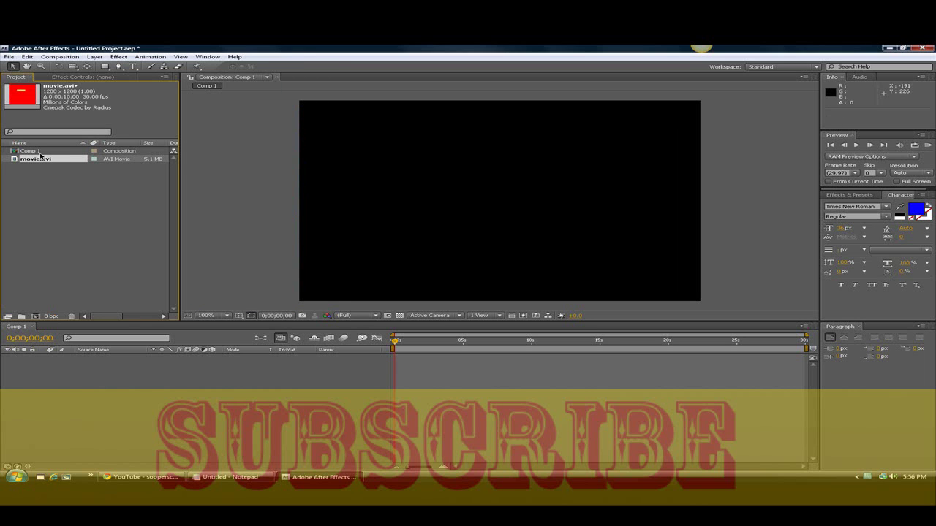
Add movie.avi as a Comp 1 layer and roughly reposition and resize the red clip
drag(16, 161, 463, 239)
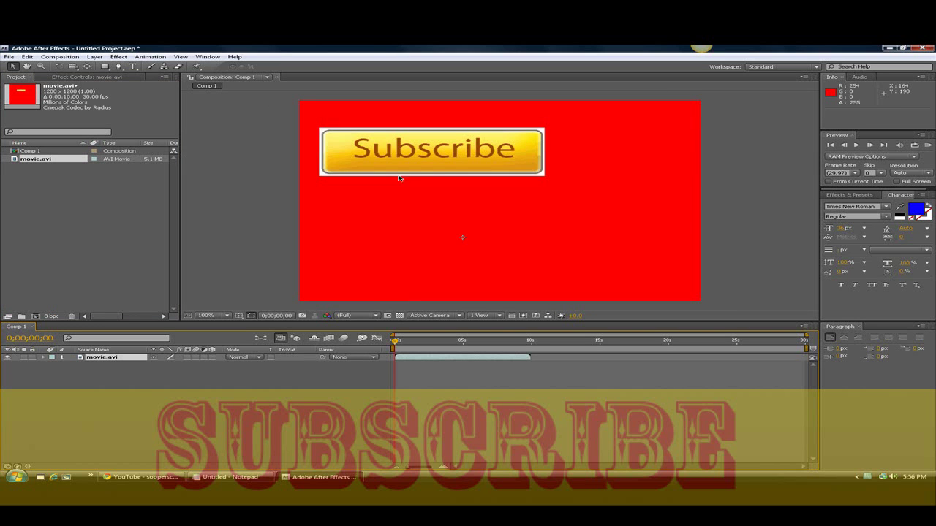
mouse_move(426, 152)
mouse_down()
mouse_move(526, 231)
mouse_move(274, 226)
mouse_up()
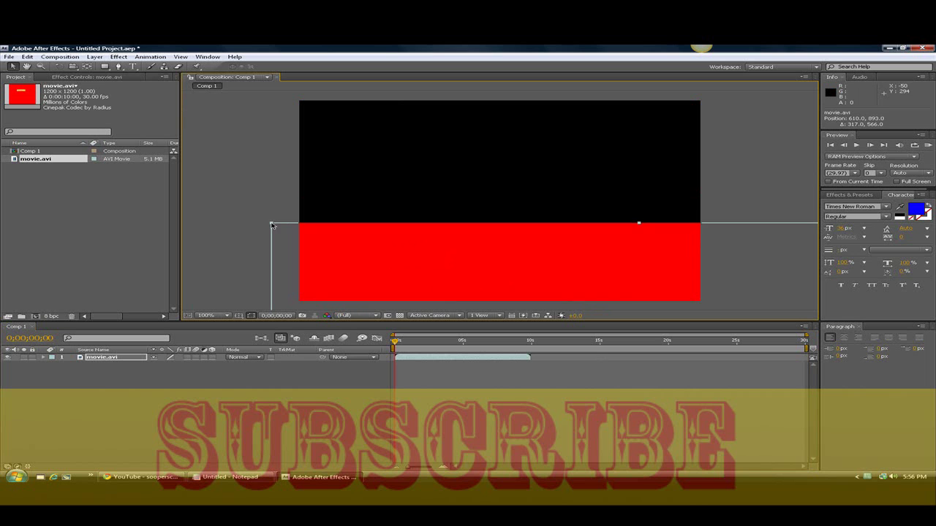
drag(271, 225, 558, 225)
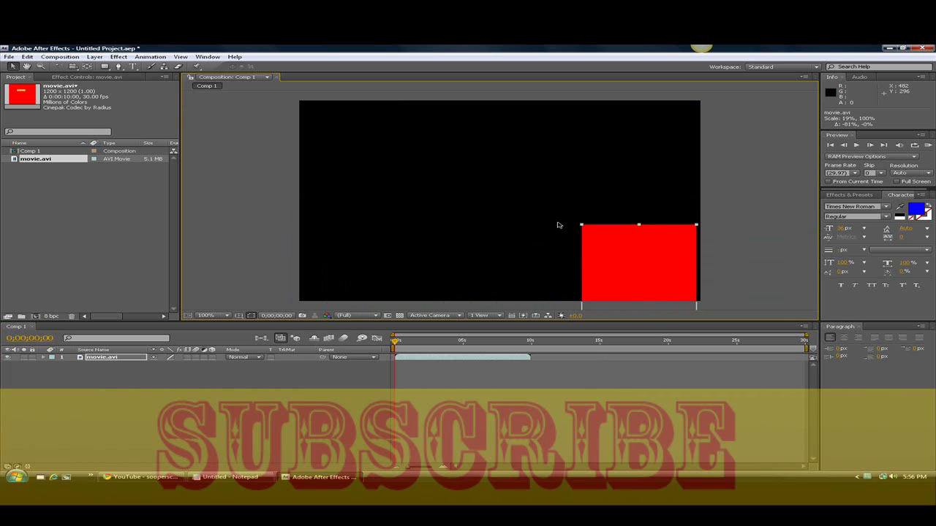
mouse_move(597, 253)
mouse_down()
mouse_move(486, 188)
mouse_move(569, 214)
mouse_up()
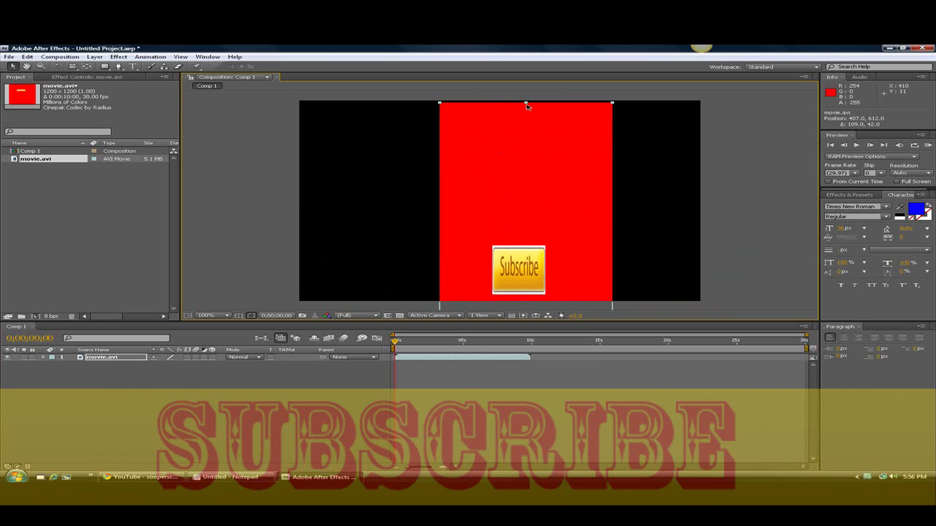
drag(526, 104, 526, 210)
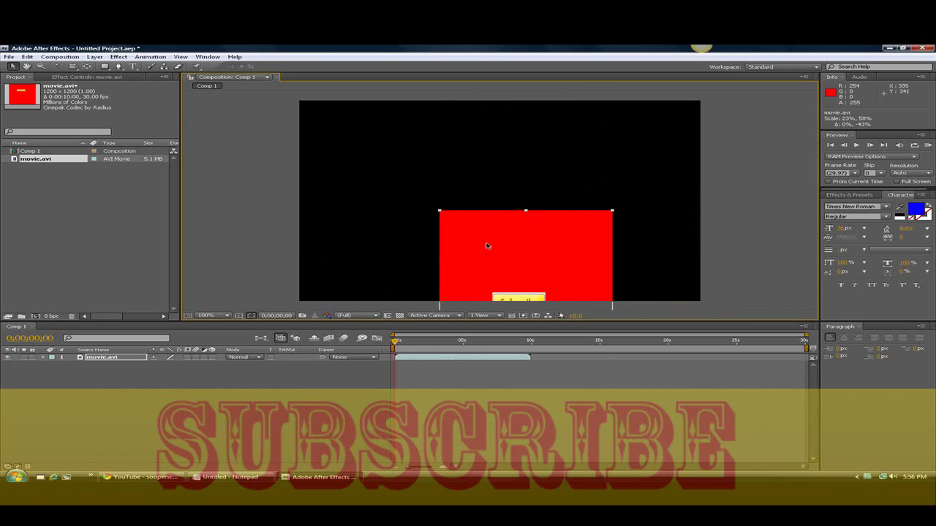
key(ctrl+z)
drag(483, 173, 511, 83)
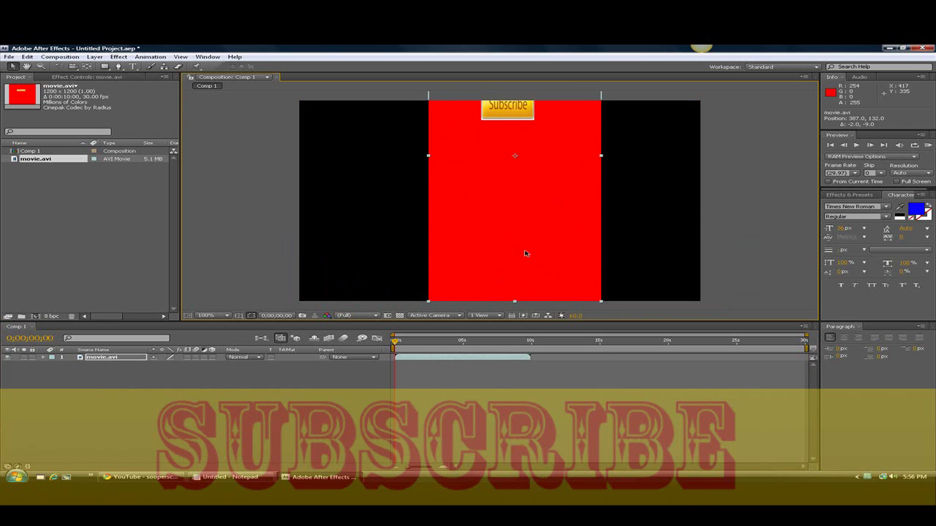
mouse_move(514, 302)
mouse_down()
mouse_move(500, 115)
mouse_move(496, 198)
mouse_move(510, 101)
mouse_up()
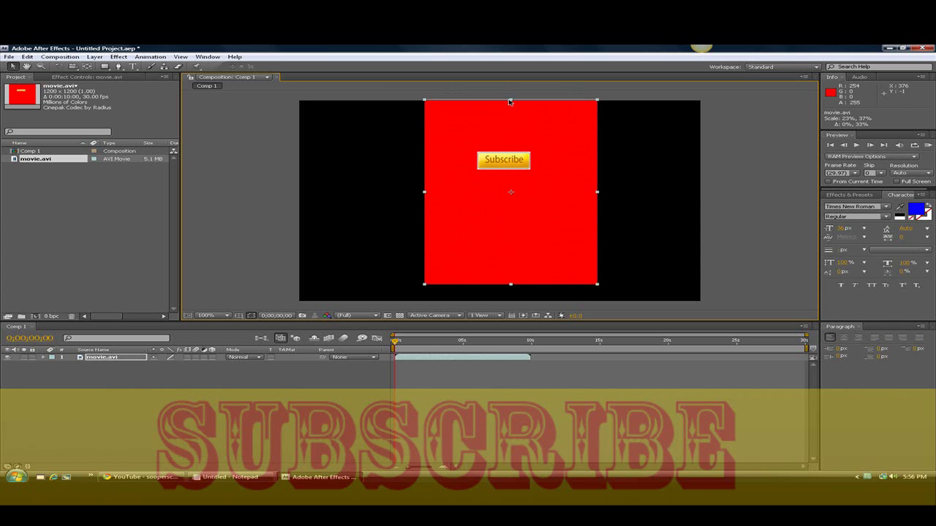
Widen, stretch and nudge the red clip until it covers the whole frame
click(613, 194)
click(576, 192)
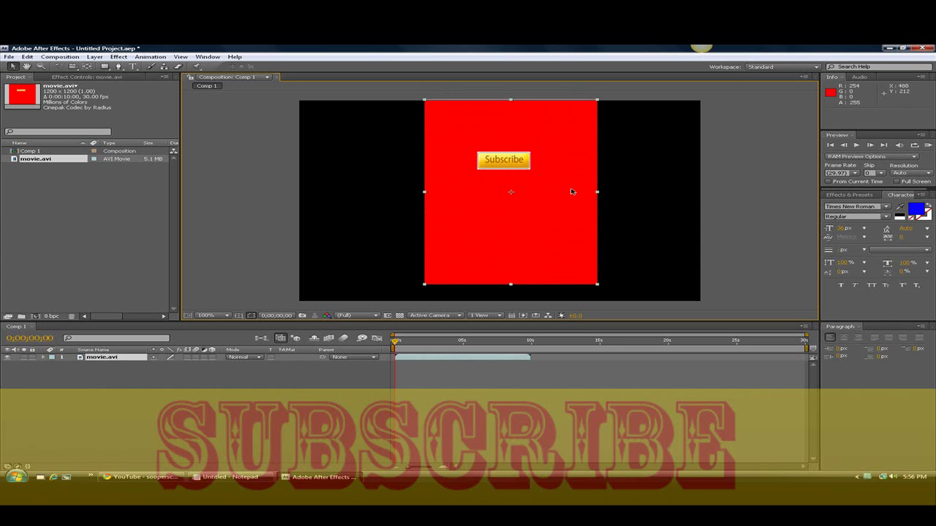
drag(598, 194, 720, 203)
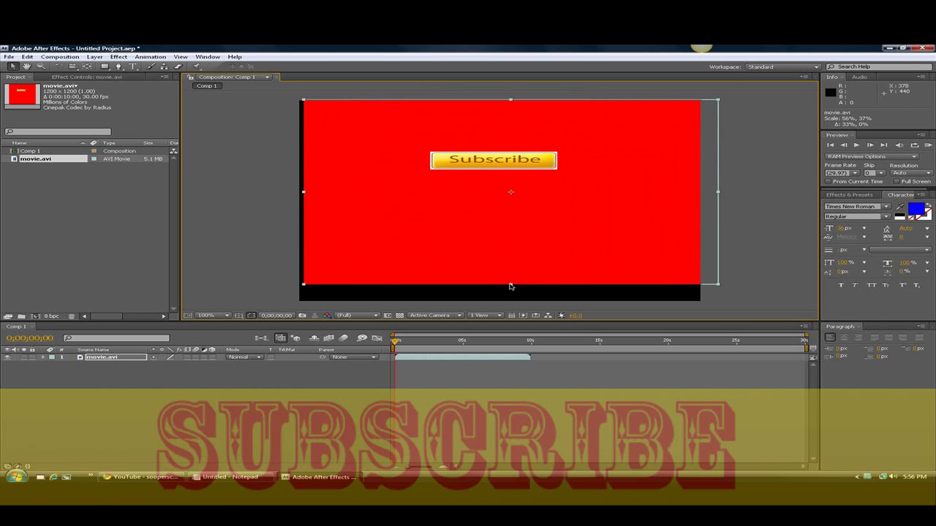
drag(510, 285, 516, 313)
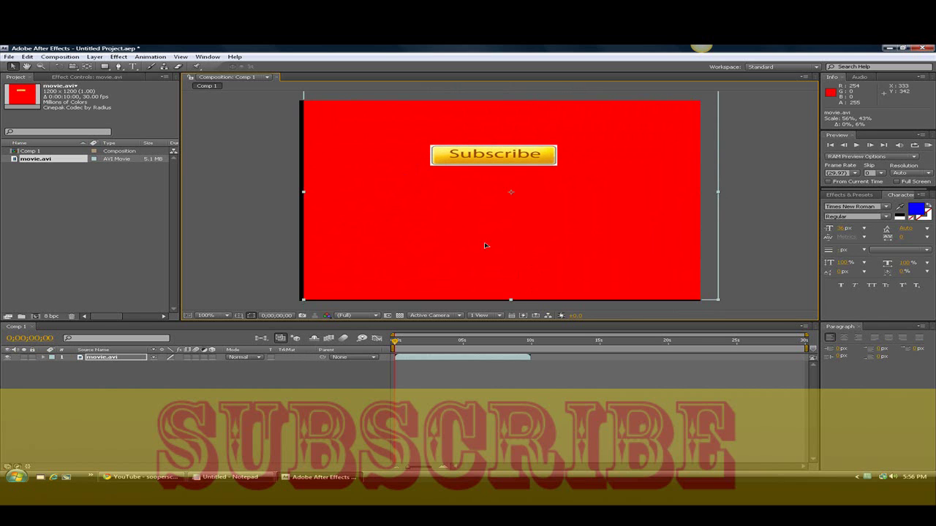
drag(486, 244, 477, 246)
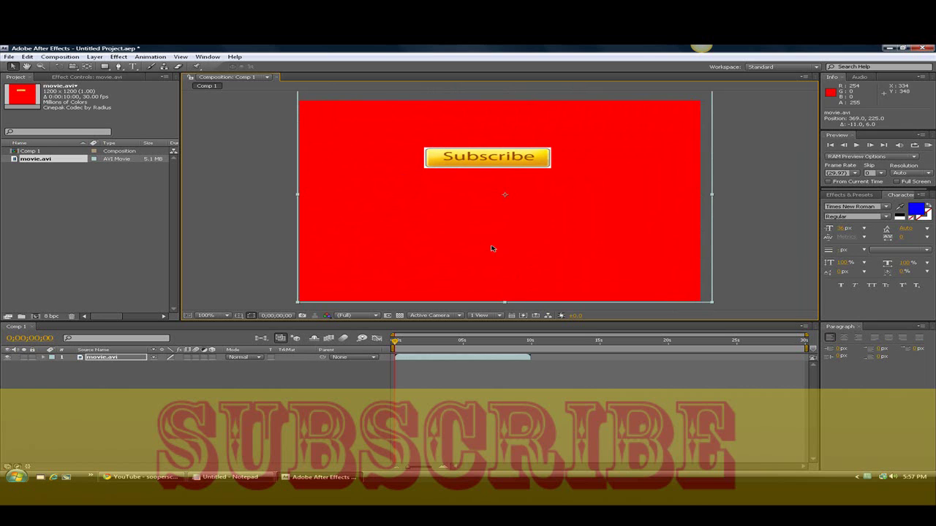
click(772, 164)
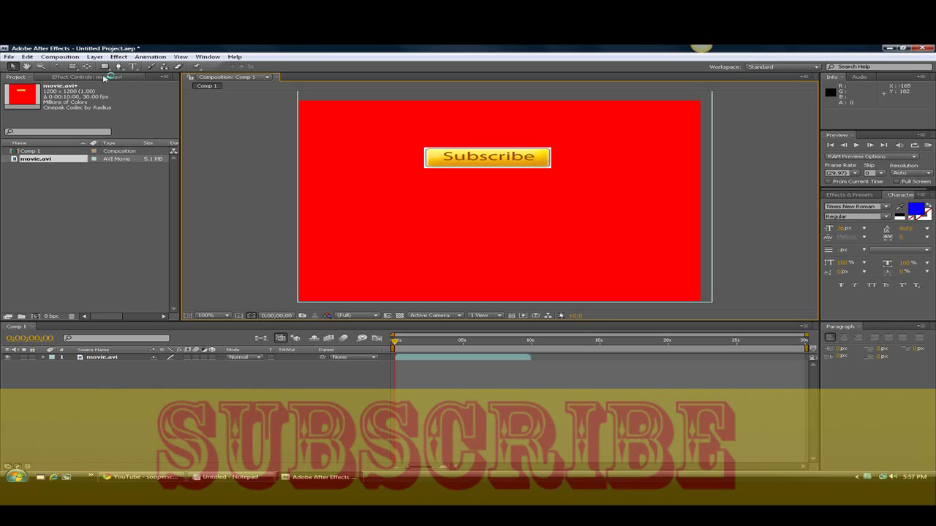
Add Comp 1 to the Render Queue and bring up its Lossless output module settings
click(76, 57)
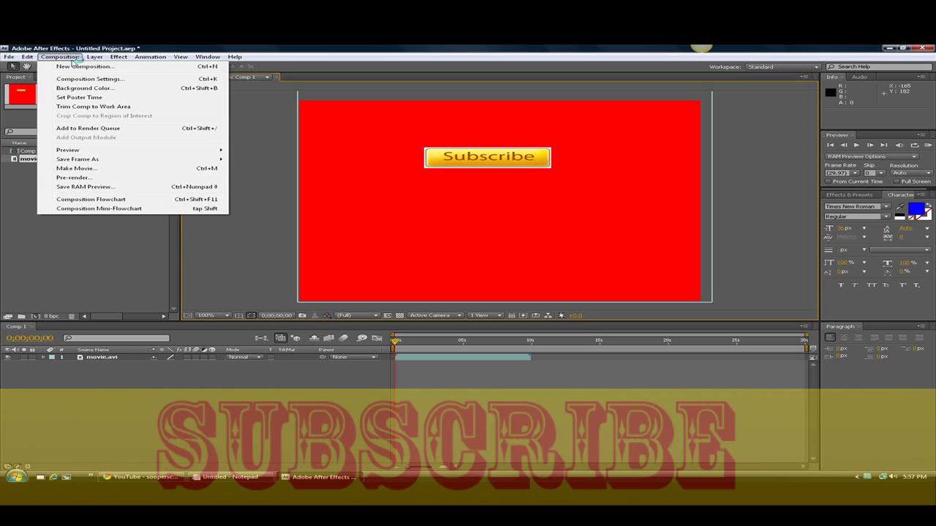
click(113, 130)
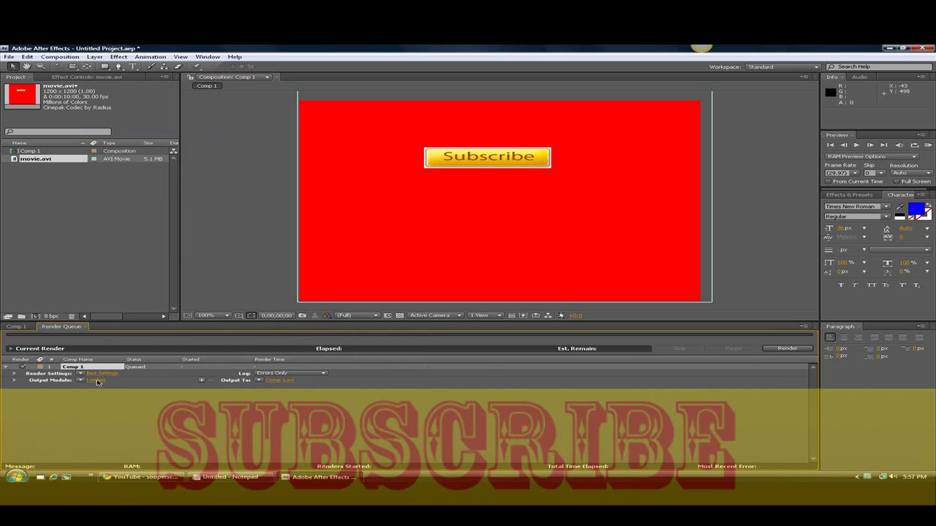
click(95, 380)
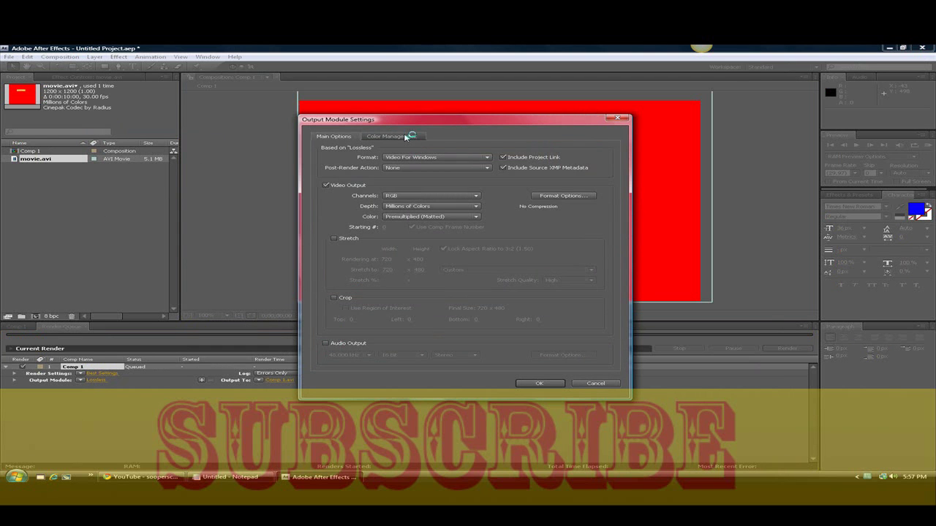
Review the Video For Windows output options, trying Stretch and size presets, leaving Stretch off
click(391, 136)
click(333, 138)
click(333, 238)
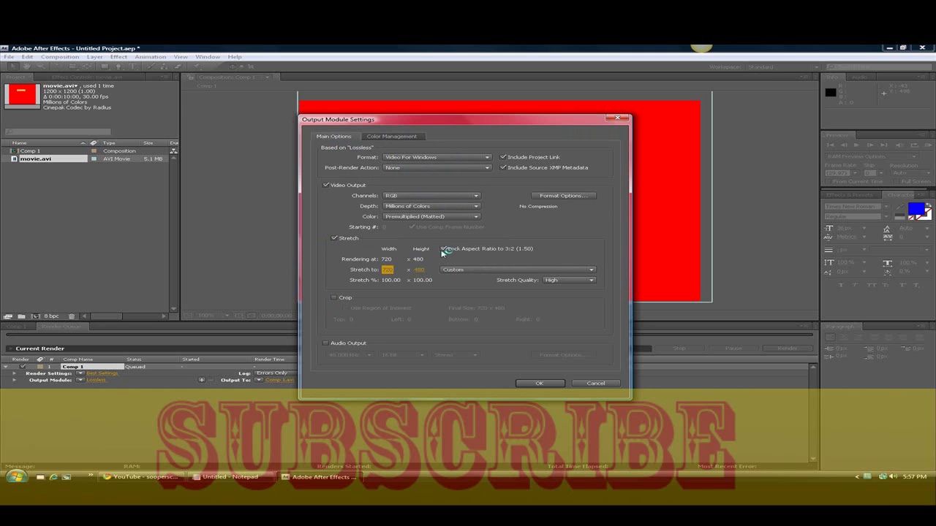
click(474, 270)
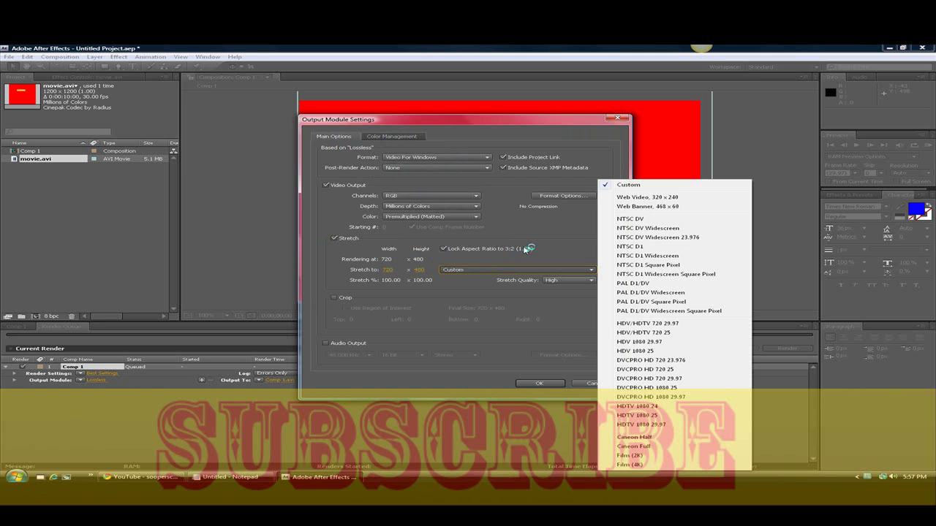
click(525, 250)
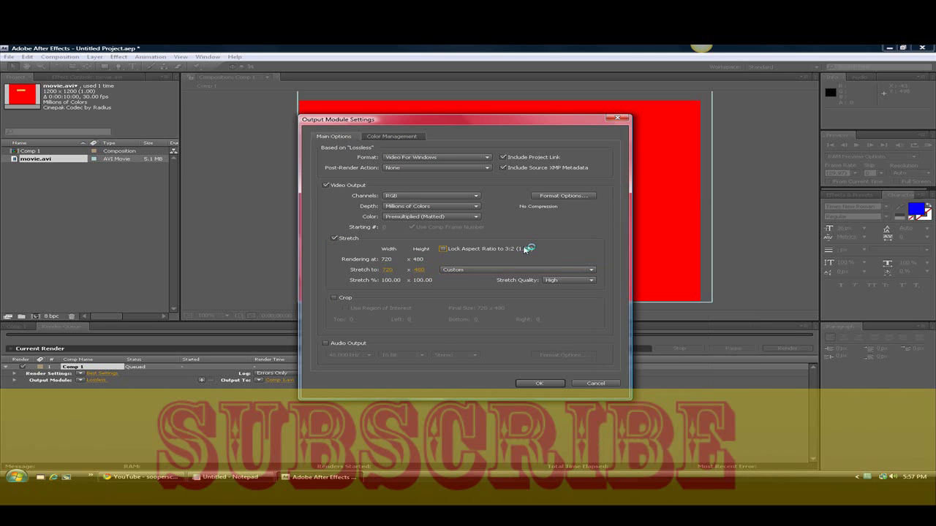
click(443, 250)
click(336, 240)
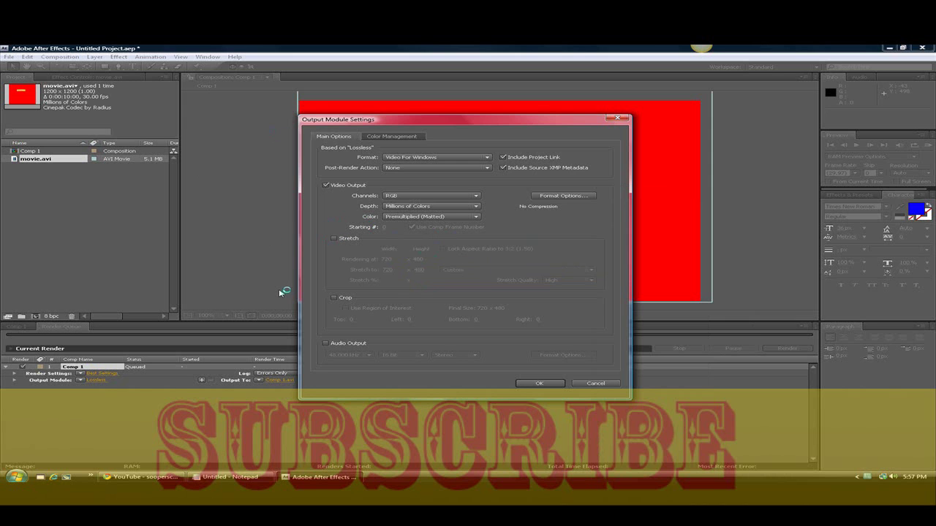
click(326, 344)
Rename Comp 1's output file to 'test masteratadobe' in the Videos folder and save it
click(552, 386)
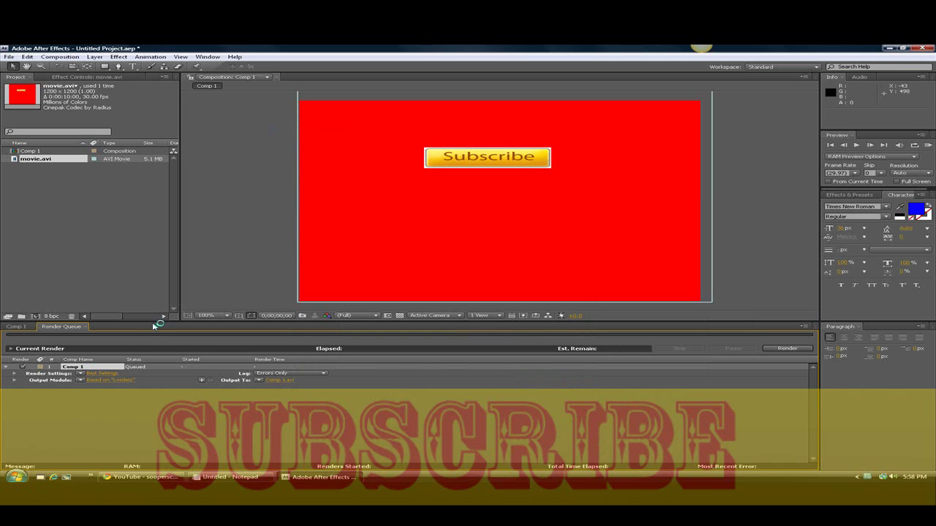
click(278, 383)
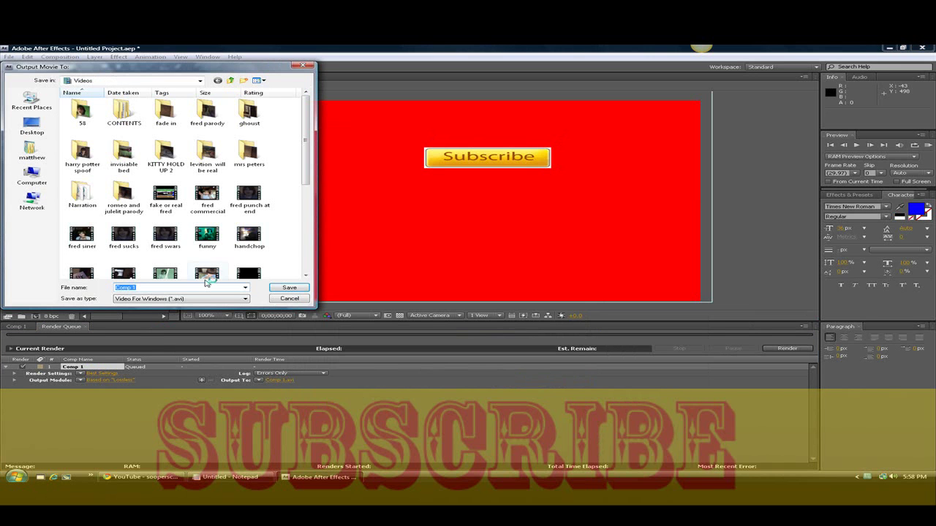
click(154, 287)
drag(154, 287, 111, 288)
key(BackSpace)
text(test masteratadobe)
click(290, 288)
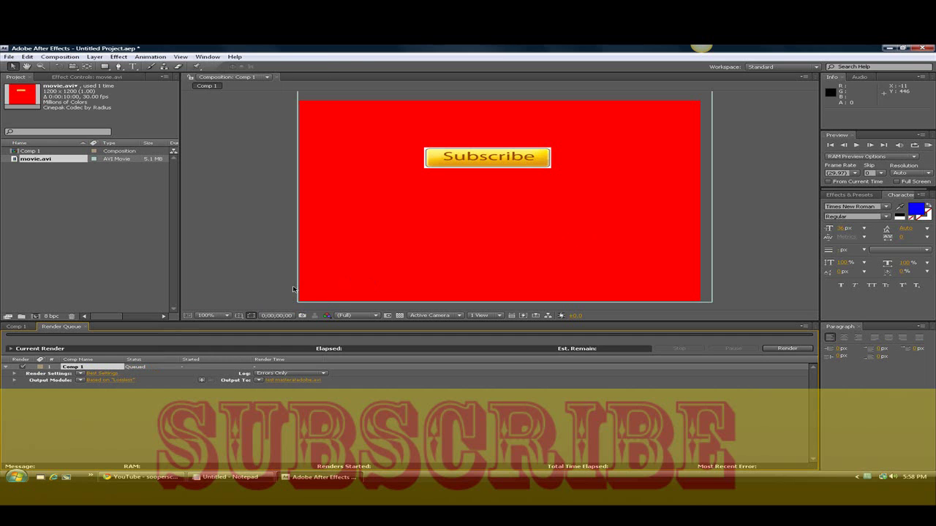
Accept Best Settings as Comp 1's render settings
click(101, 375)
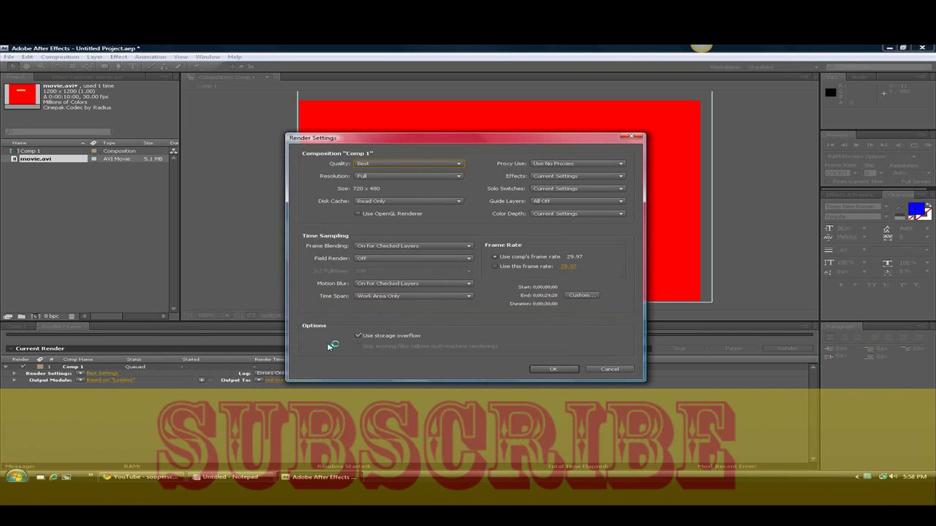
click(553, 370)
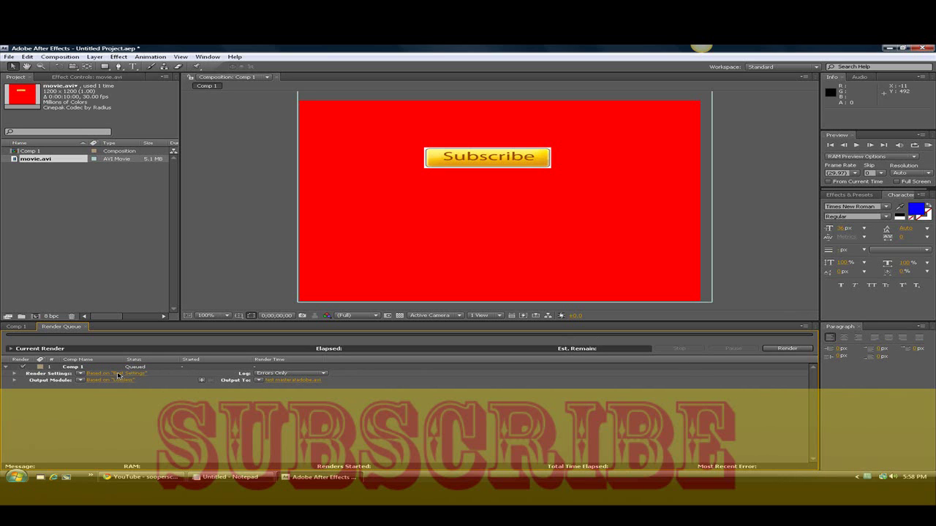
Render Comp 1 to test masteratadobe.avi and wait until its status reads Done
click(787, 348)
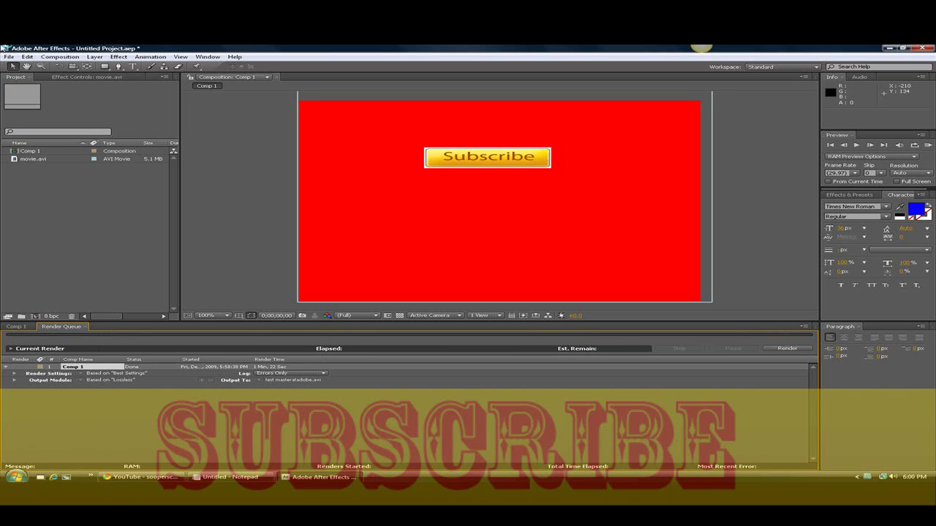
Open and dismiss the File menu twice, then minimize After Effects to the desktop
click(9, 57)
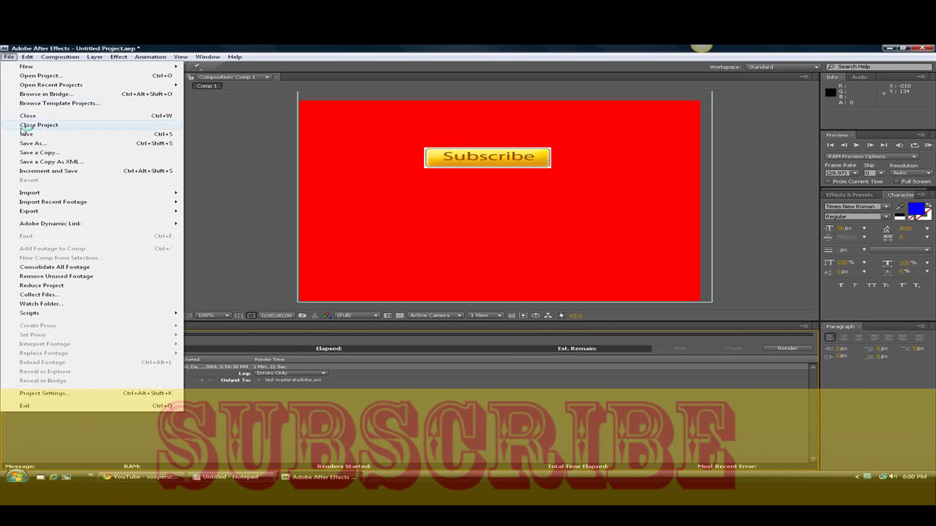
click(202, 176)
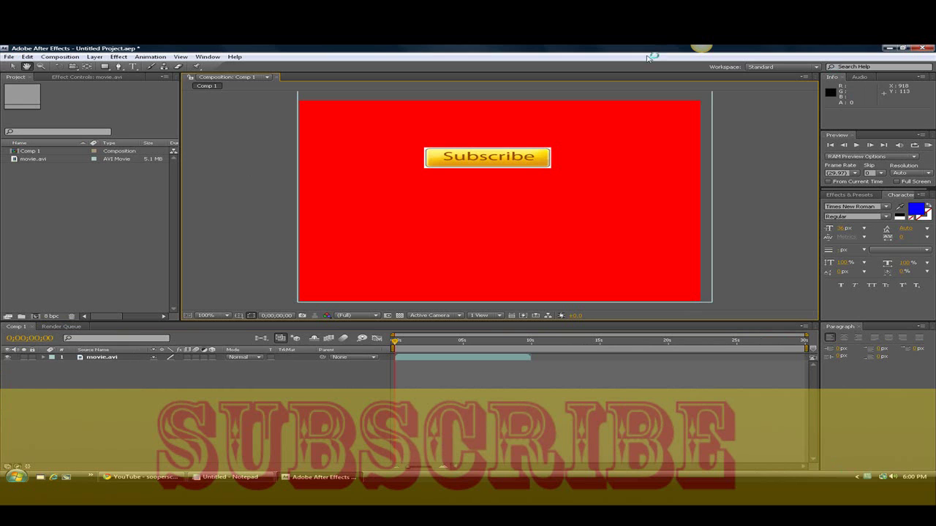
click(9, 57)
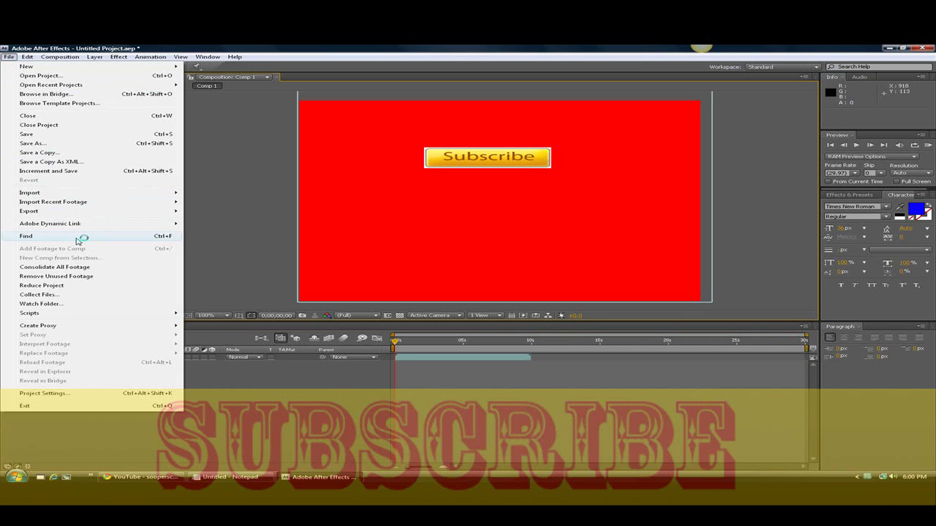
click(206, 203)
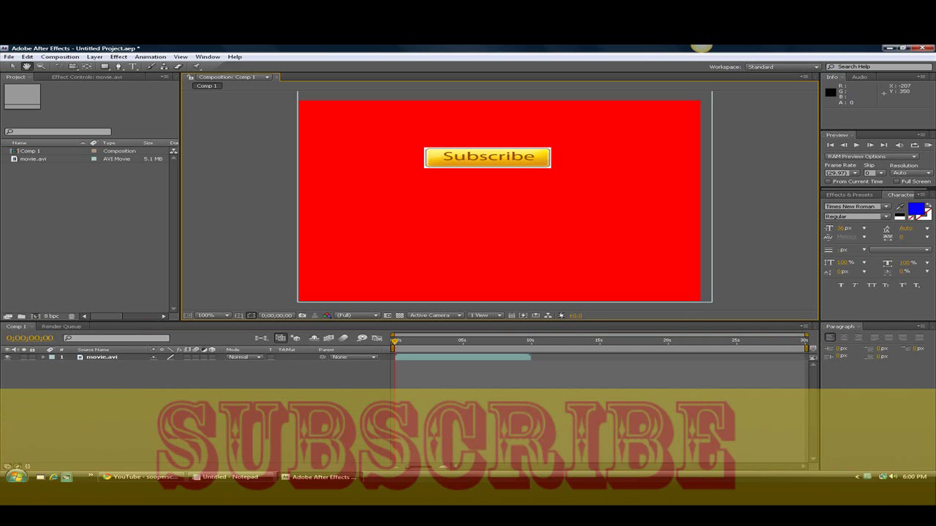
click(887, 48)
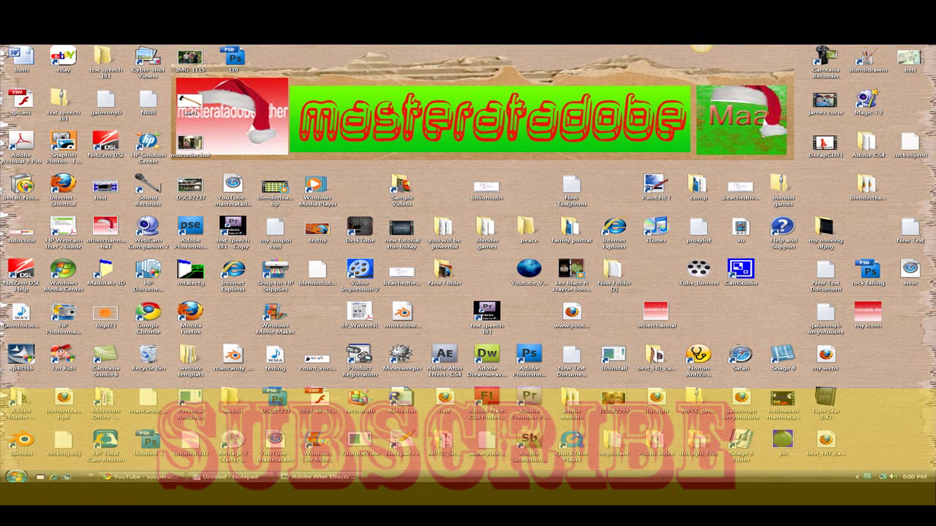
Reveal the hidden system-tray icons, including the screen recorder
click(856, 476)
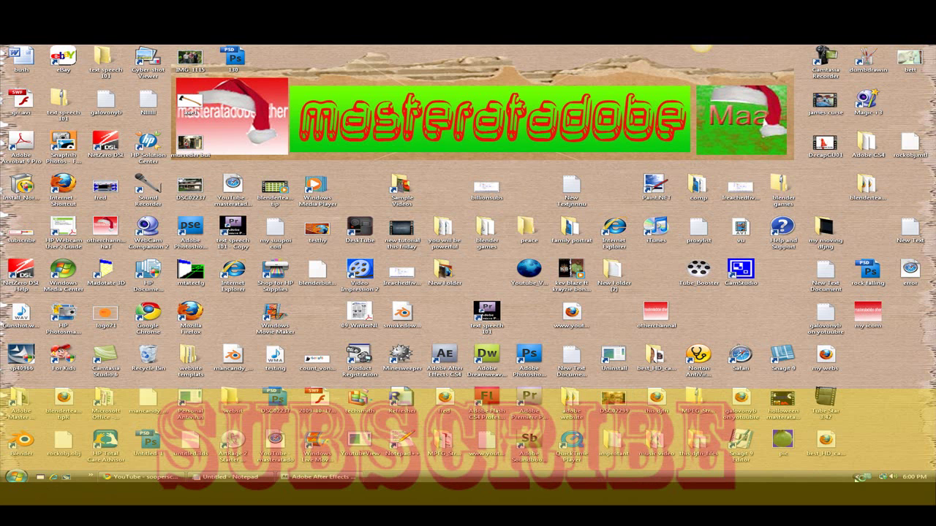